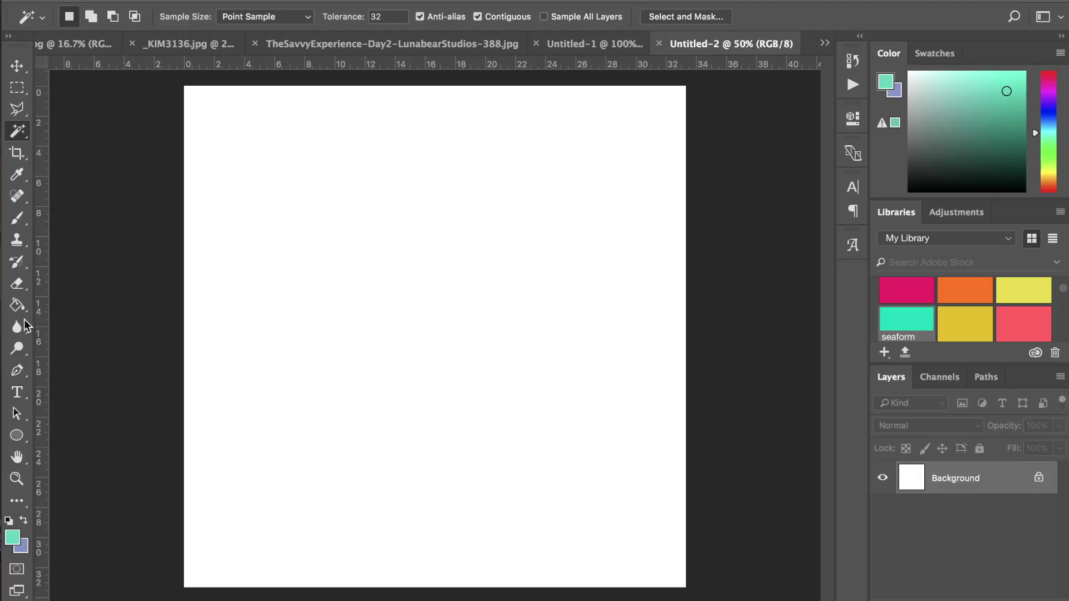
Fill the blank white Background layer with the seafoam green foreground colour using the Paint Bucket.
left_click(21, 305)
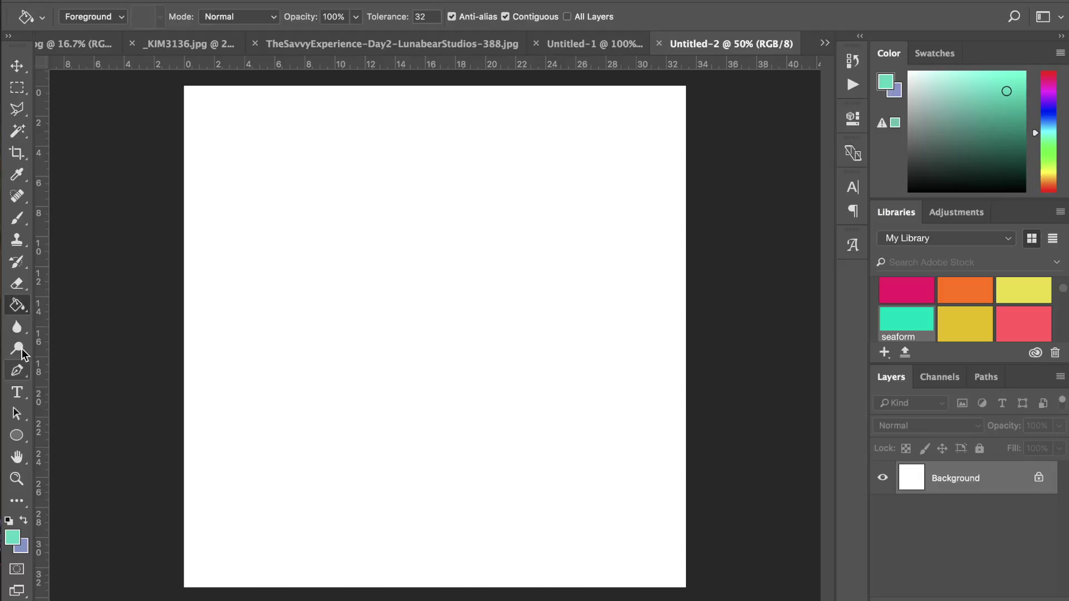
left_click(561, 276)
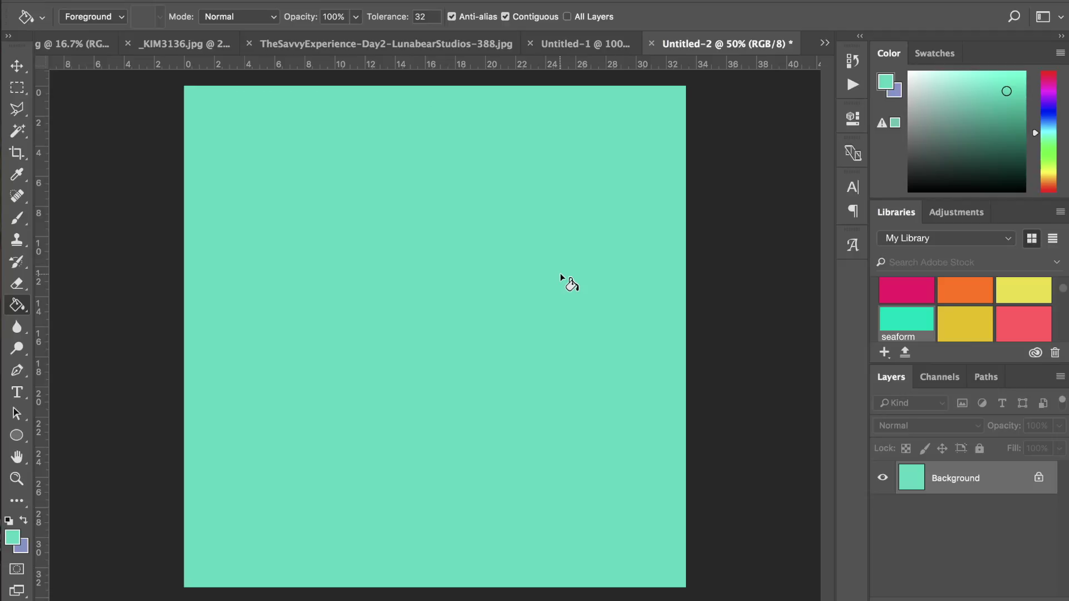
Draw a white-filled circle about 1552 px in diameter that runs off the canvas's lower-right corner.
left_click(11, 438)
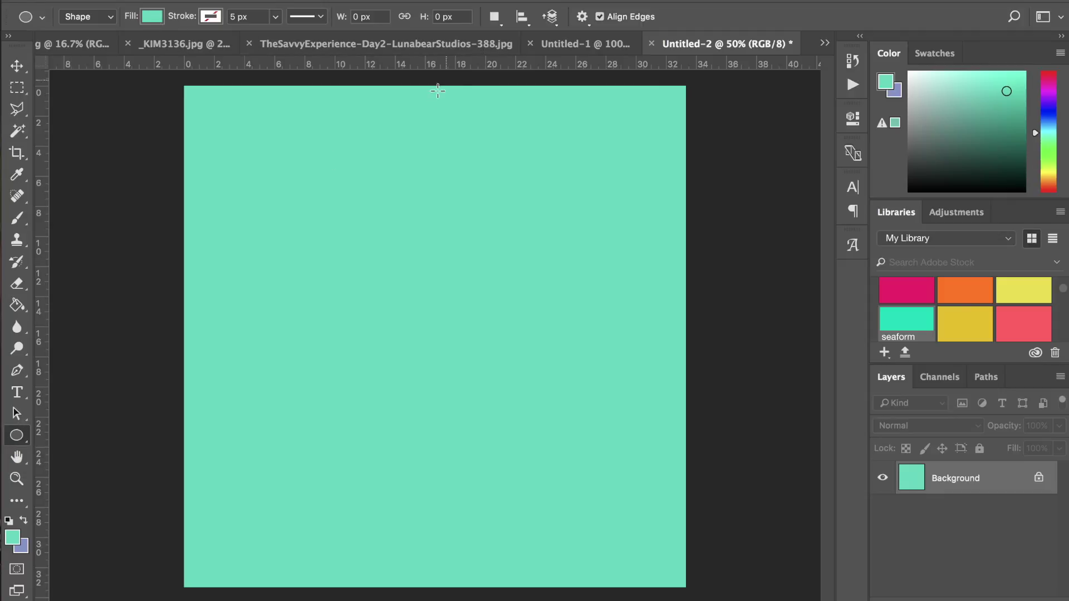
left_click(19, 442)
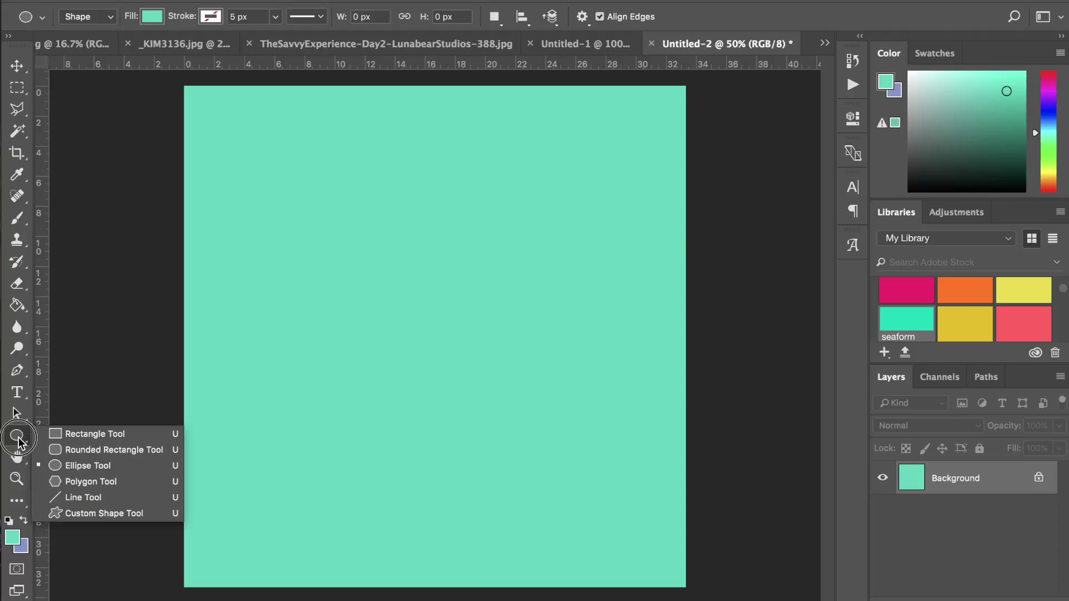
left_click(83, 465)
left_click(152, 16)
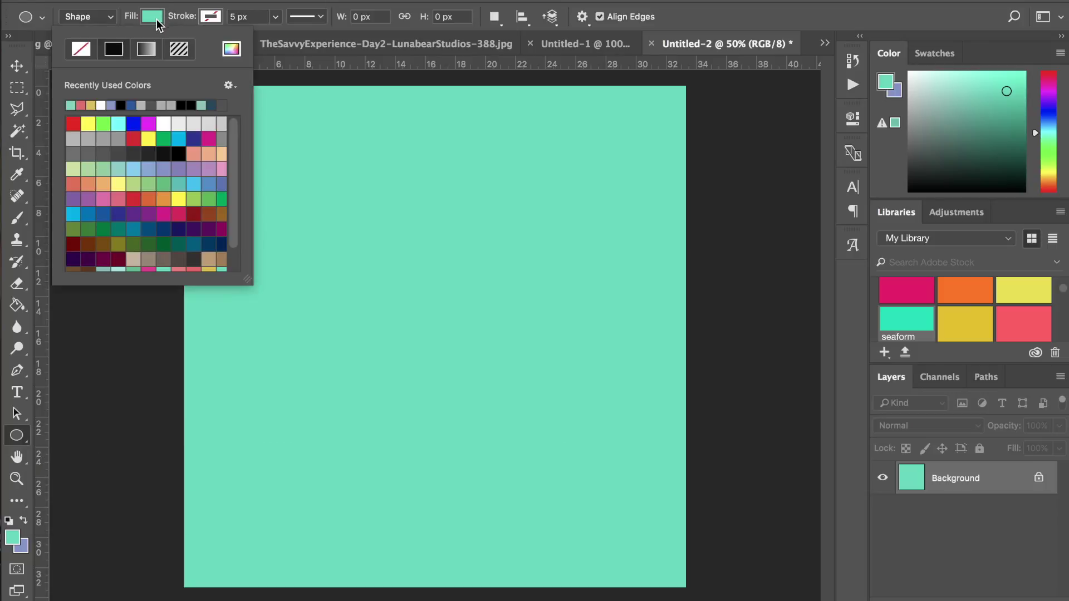
left_click(107, 105)
left_click(454, 330)
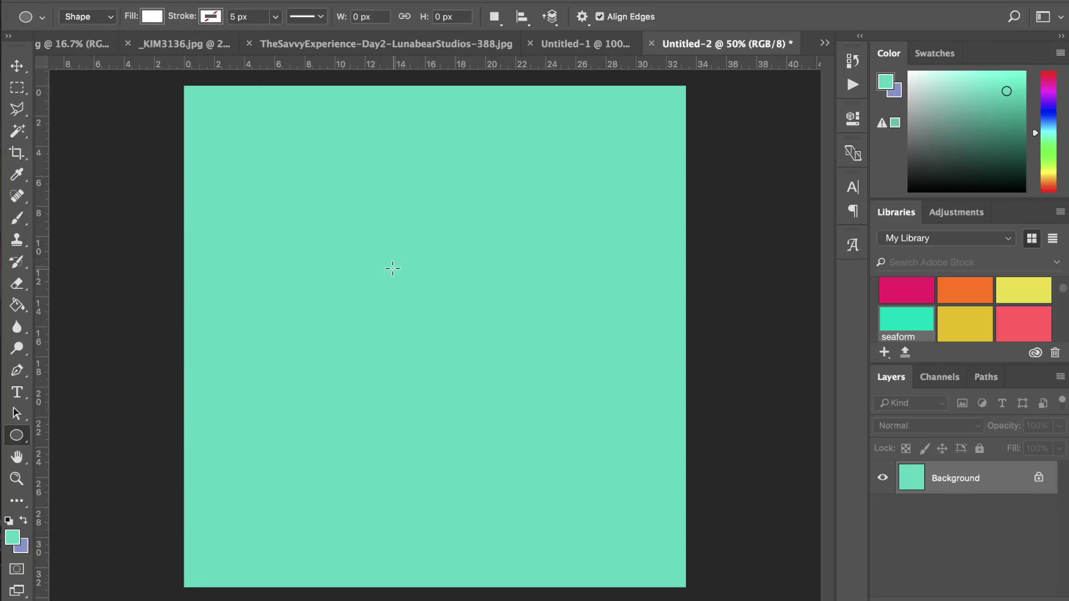
left_click_drag(423, 298, 748, 600)
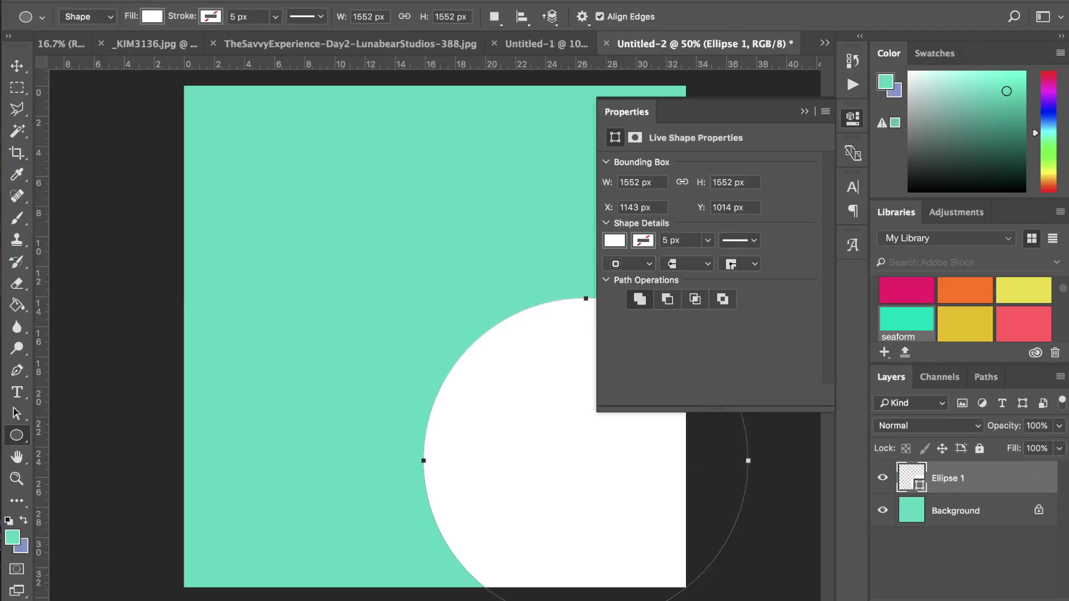
left_click(852, 118)
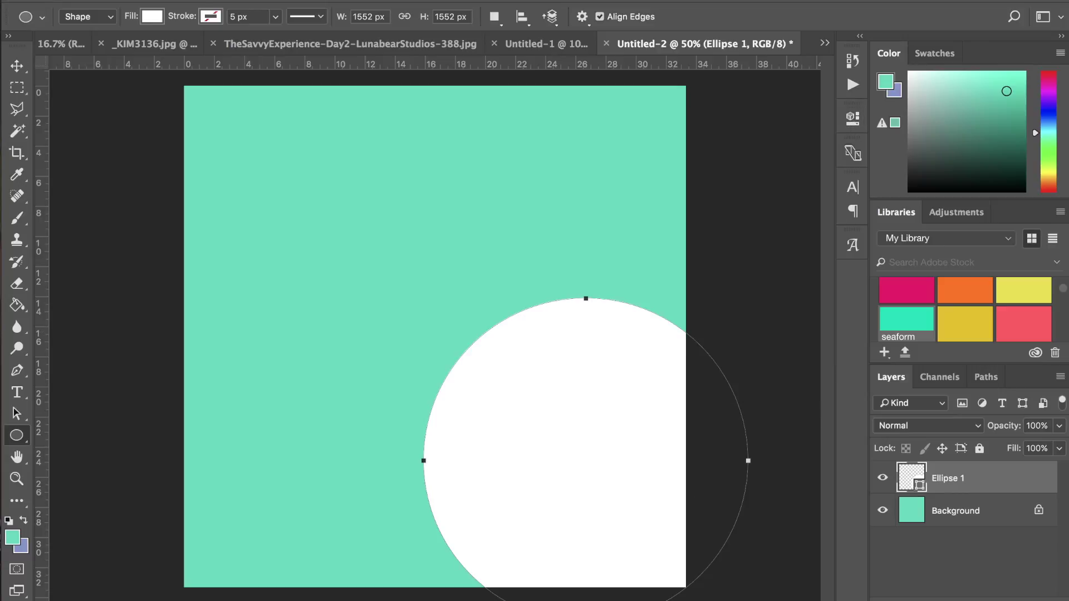
Place the headshot photo SavvyExperience-Headshots-2016-79 from the facebook uploads folder in Pictures.
left_click(143, 1)
left_click(201, 282)
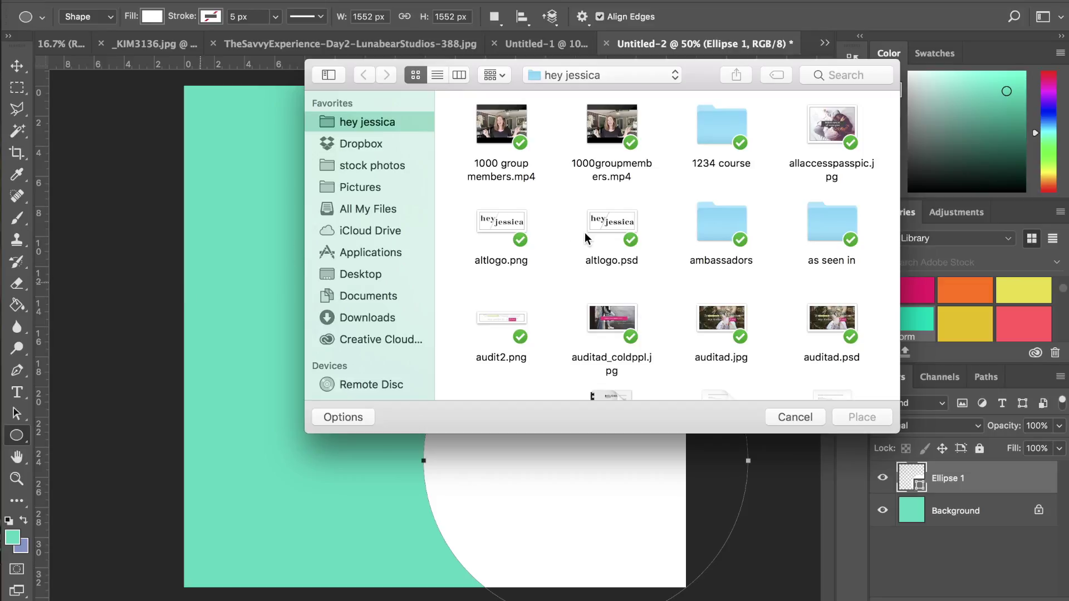
left_click(374, 188)
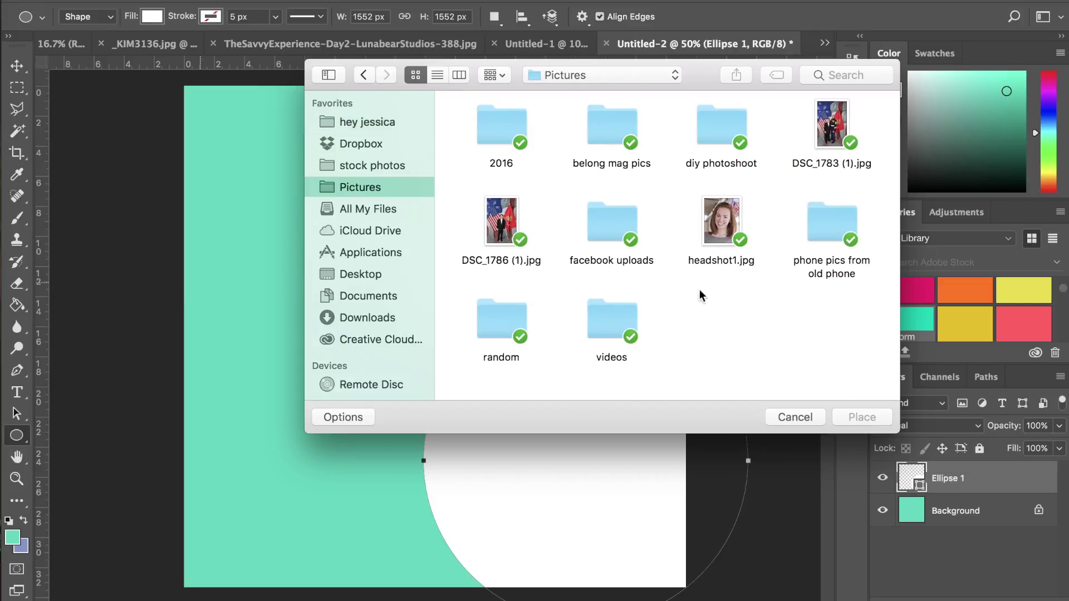
double_click(635, 218)
scroll(672, 347, "down", 4)
scroll(671, 346, "down", 10)
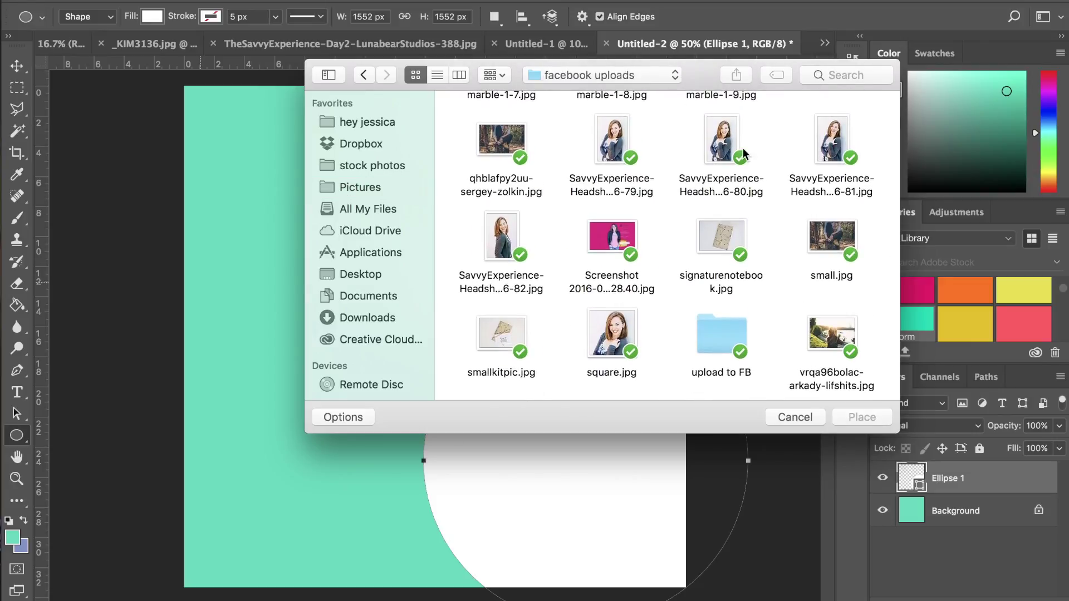
double_click(614, 143)
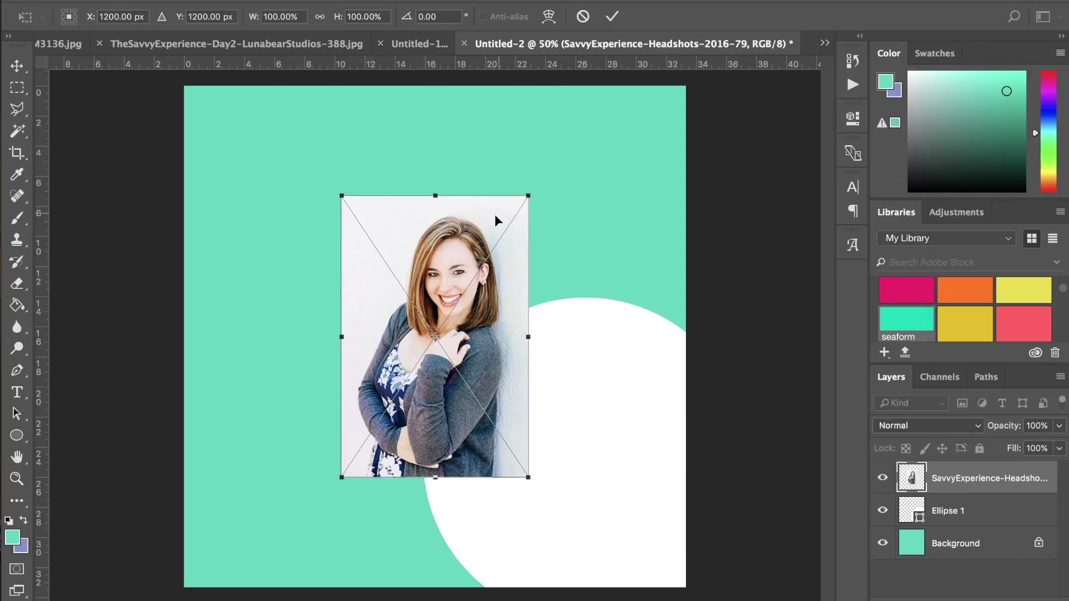
Enlarge the placed headshot proportionally and position it over the white circle in the canvas's lower-right corner.
left_click_drag(532, 196, 759, 95)
left_click_drag(605, 231, 657, 475)
key("Return")
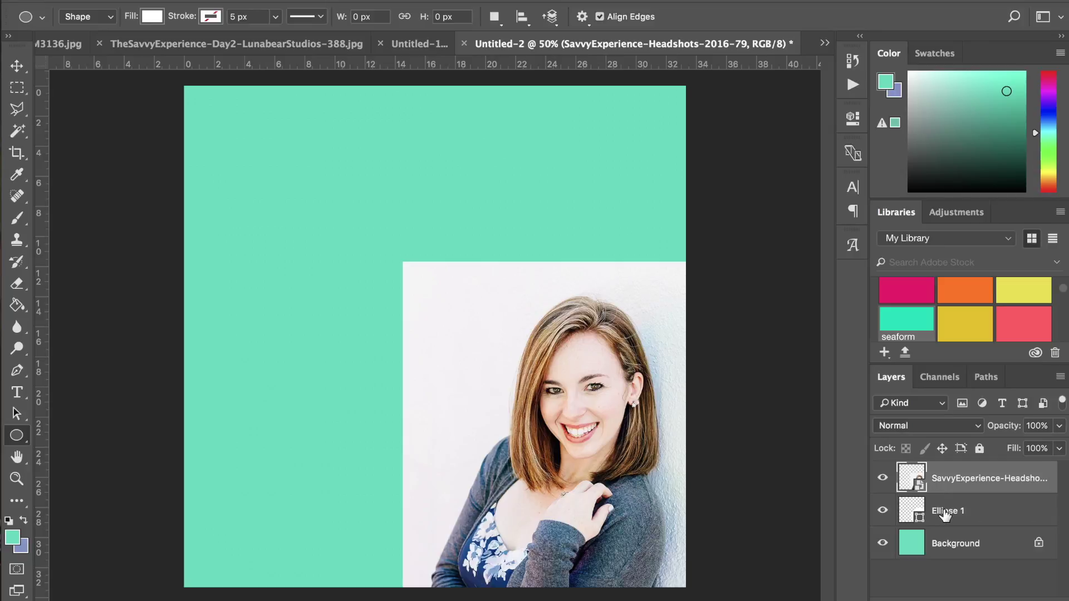
Clip the headshot to the circle with a clipping mask and shift the photo slightly down inside it.
right_click(957, 476)
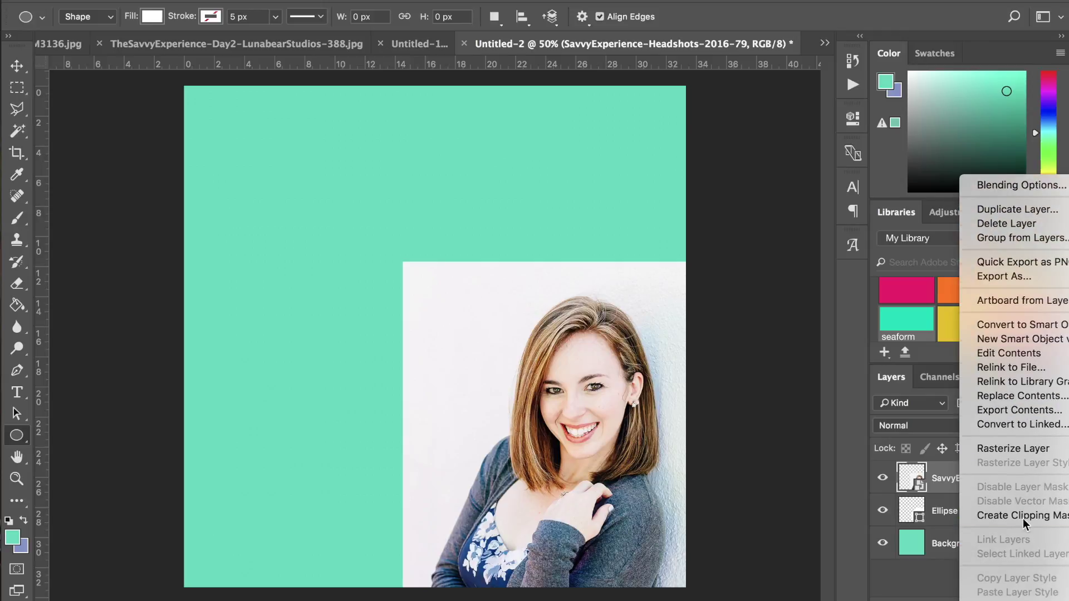
left_click(1017, 516)
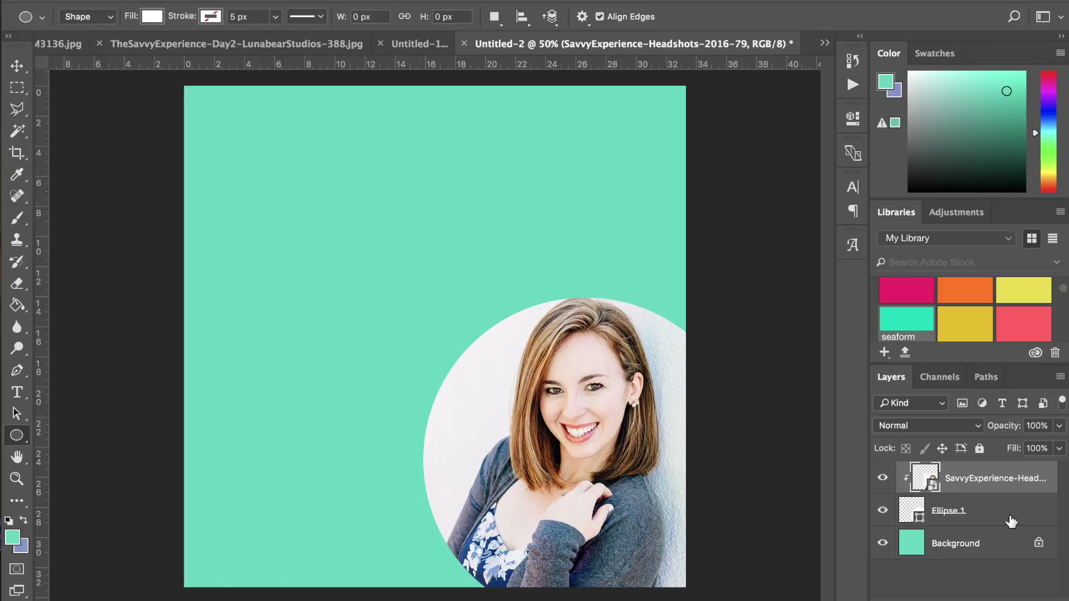
left_click(16, 65)
left_click_drag(459, 362, 467, 394)
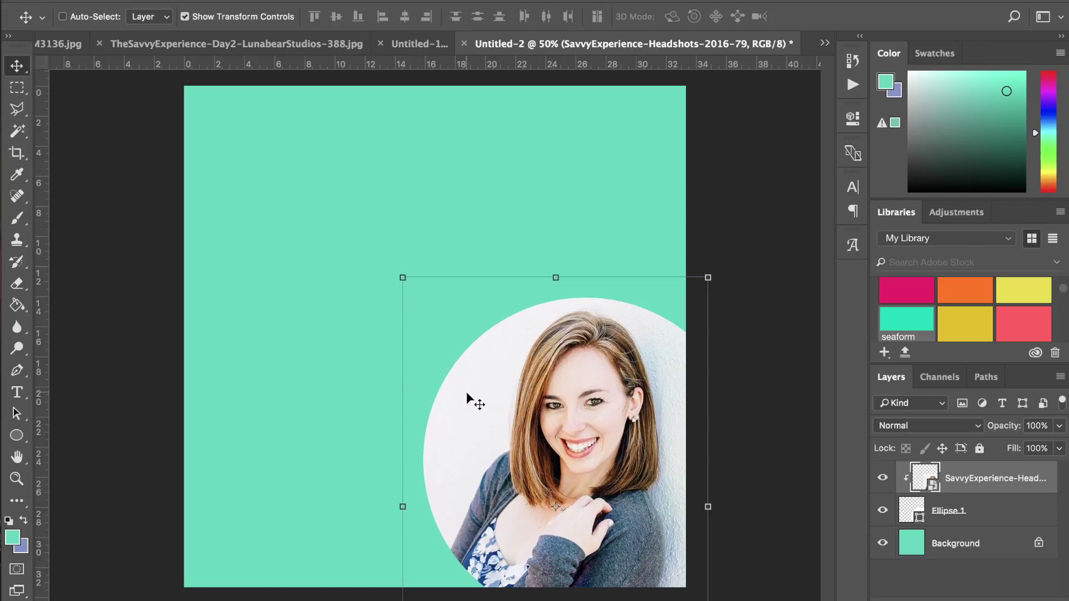
left_click(496, 202)
left_click(17, 437)
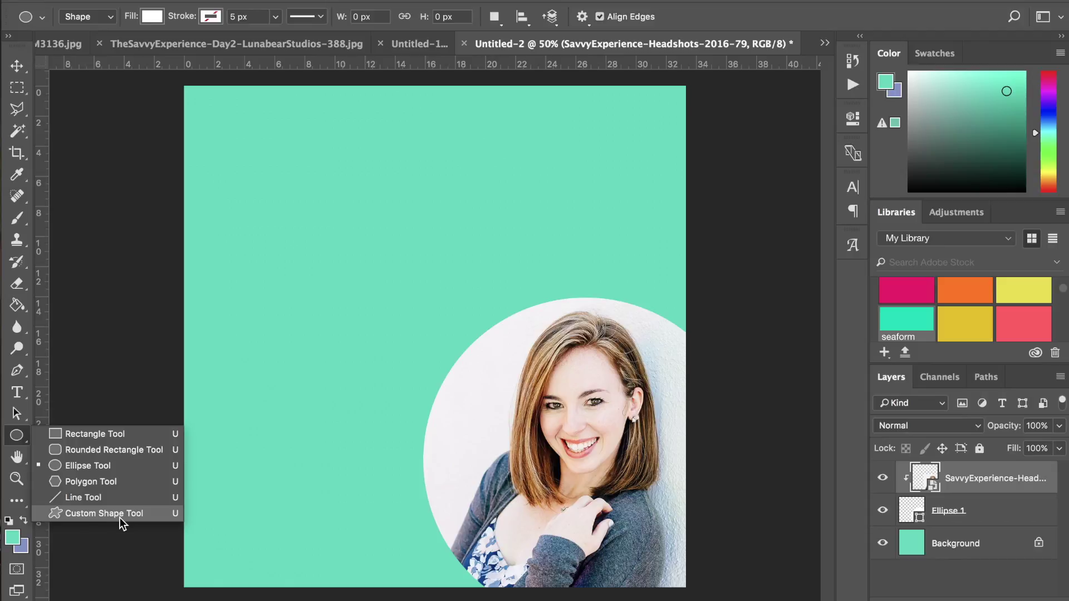
left_click(16, 438)
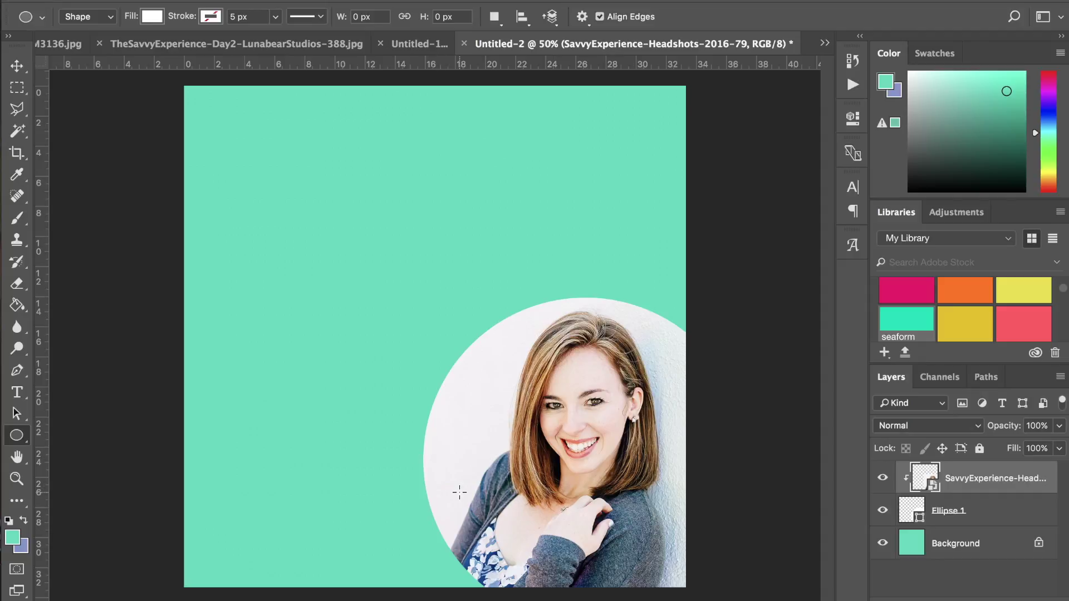
Add an empty layer directly above Background and set mustard as background colour with seafoam green as foreground.
left_click(996, 555)
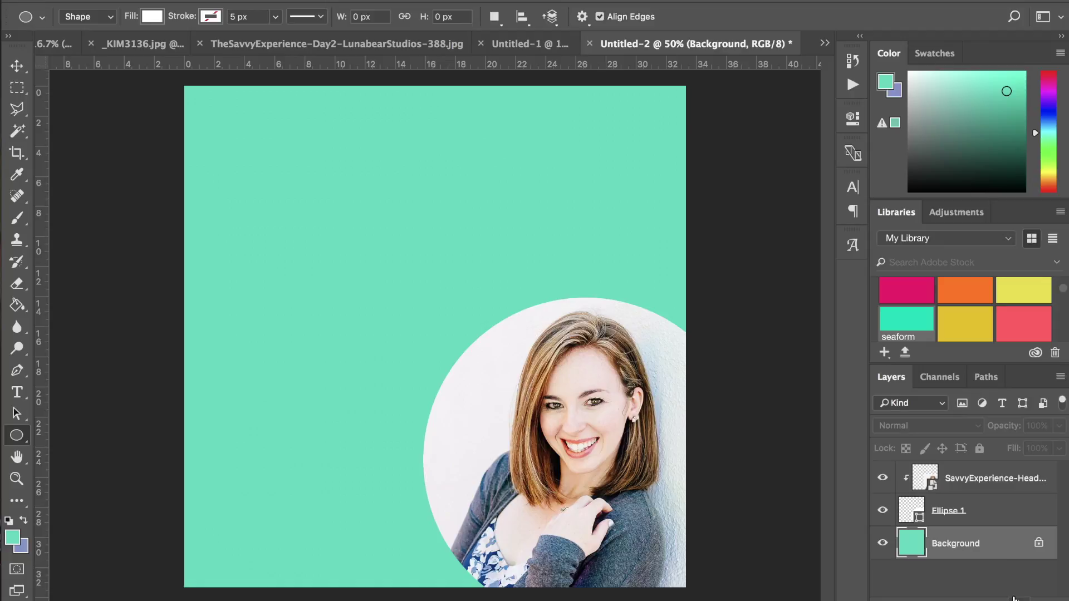
left_click(1013, 600)
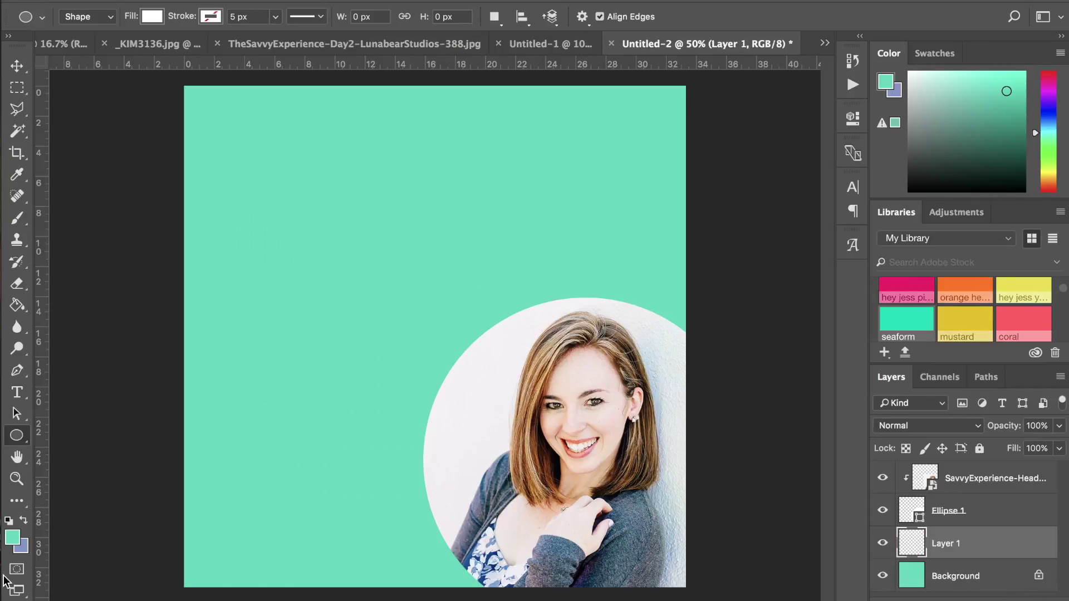
left_click(23, 525)
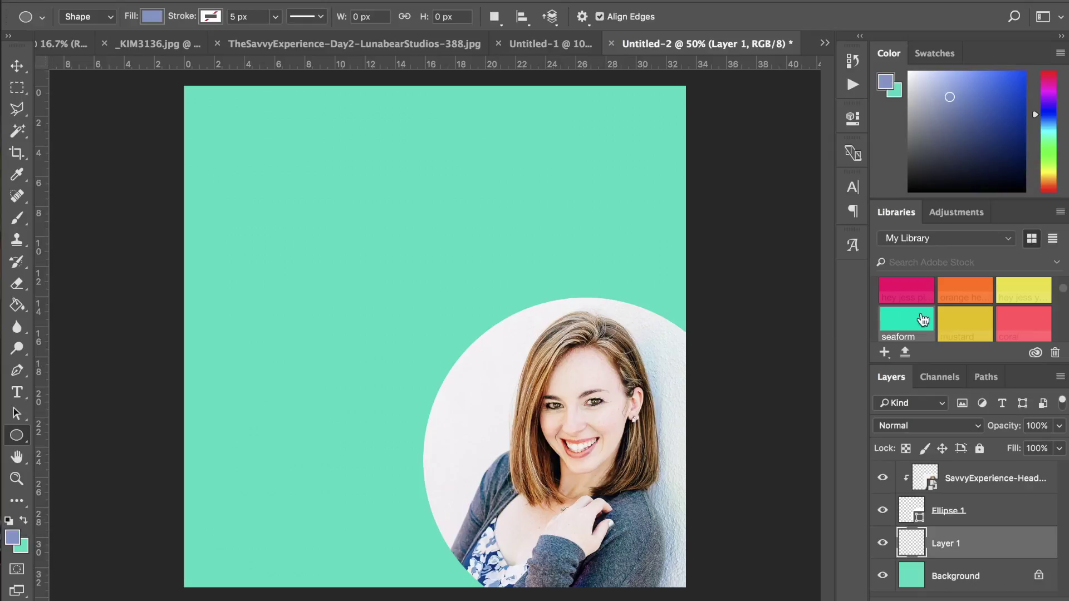
left_click(965, 324)
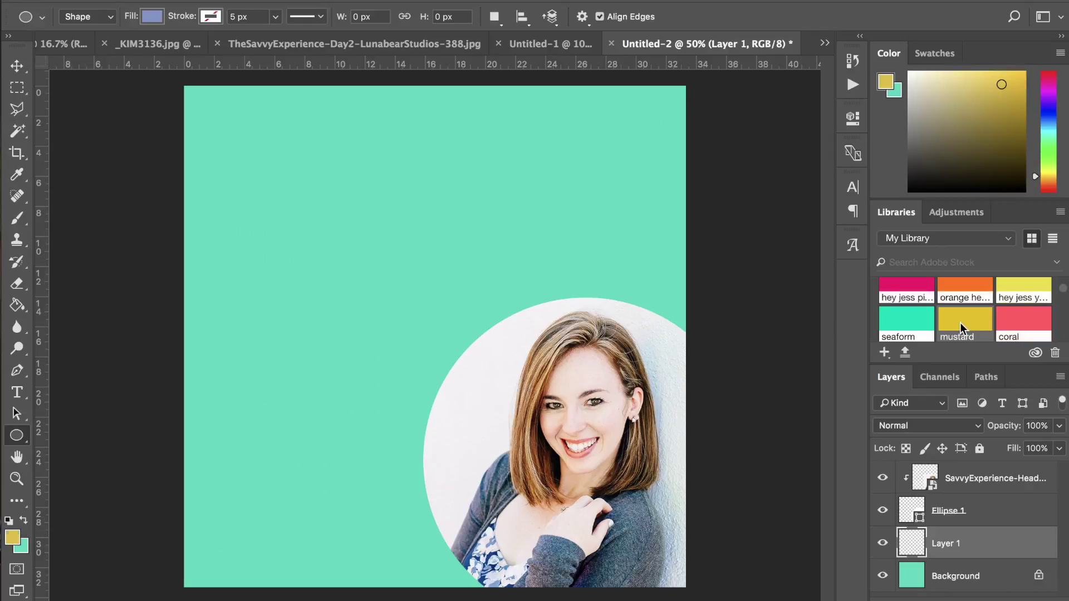
left_click(24, 521)
Fill the new layer with a linear foreground-to-background gradient running from green at the left edge to mustard at the right.
left_click_drag(18, 309, 62, 305)
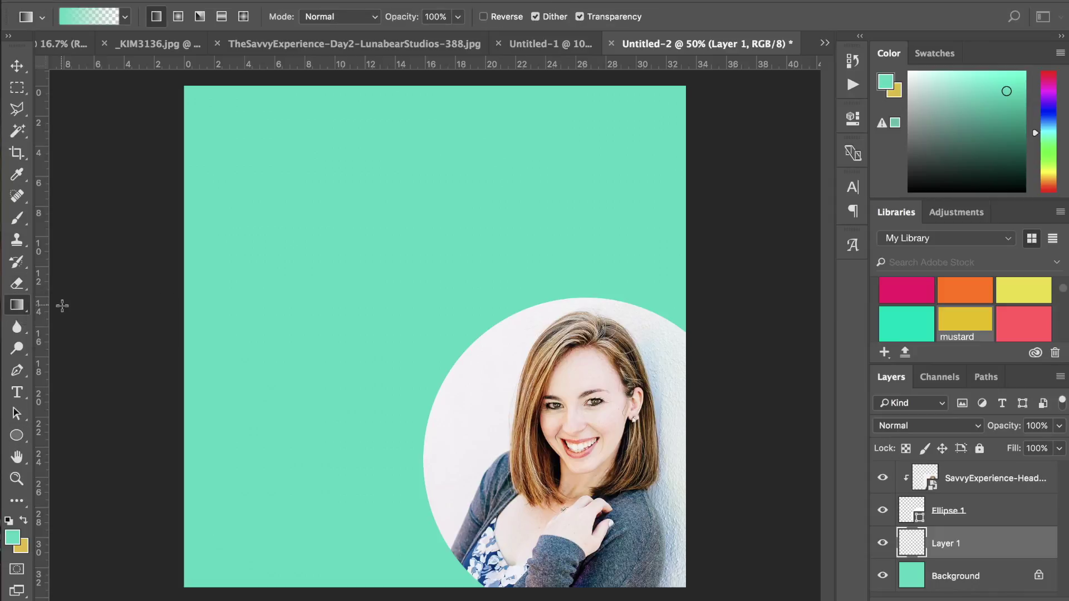
left_click(125, 17)
left_click(36, 49)
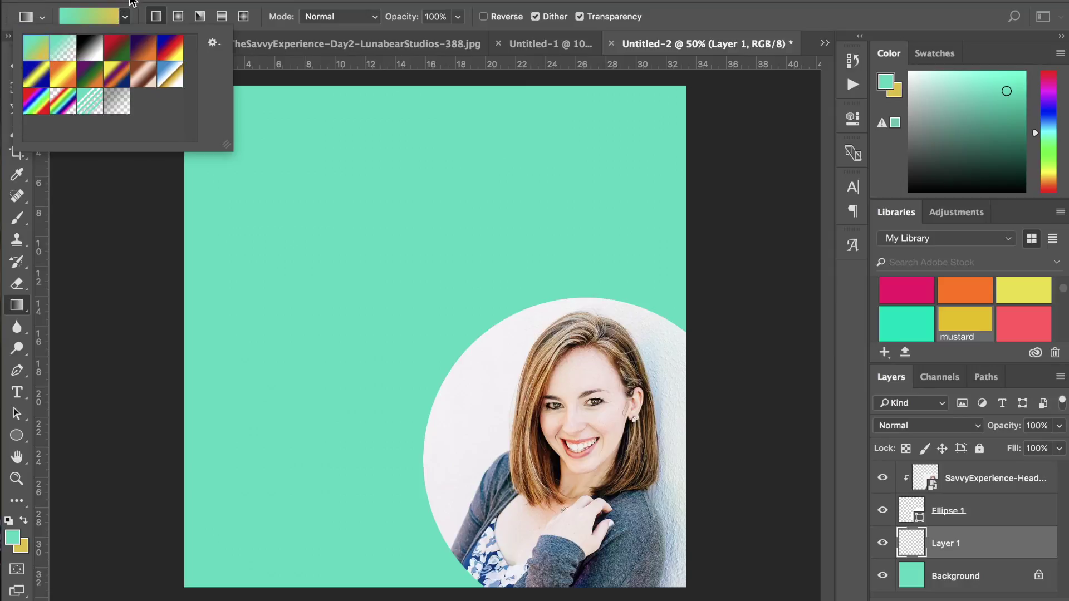
left_click(135, 3)
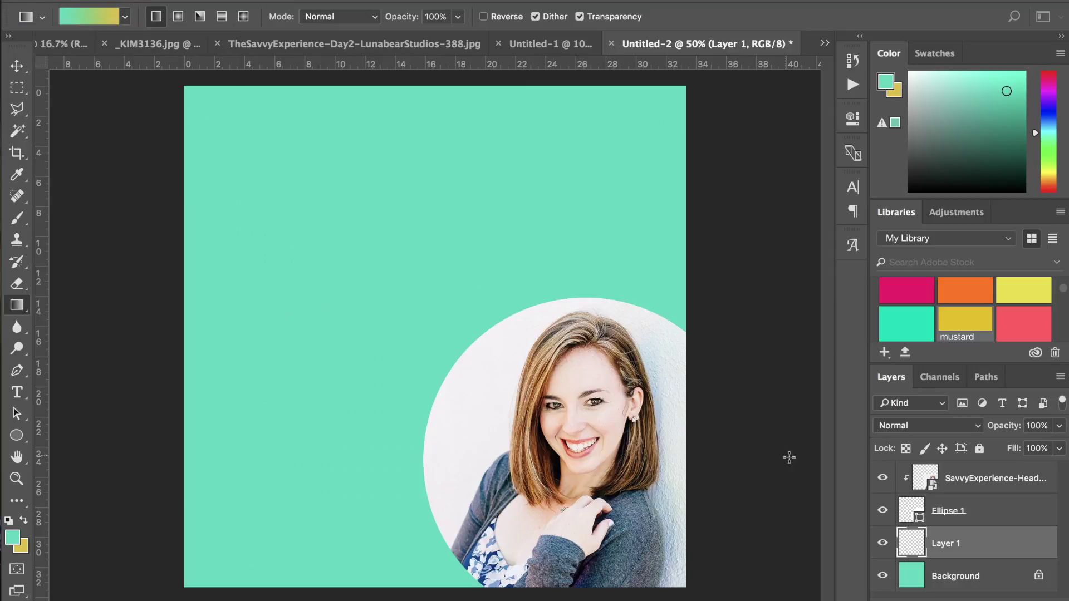
left_click_drag(197, 308, 720, 349)
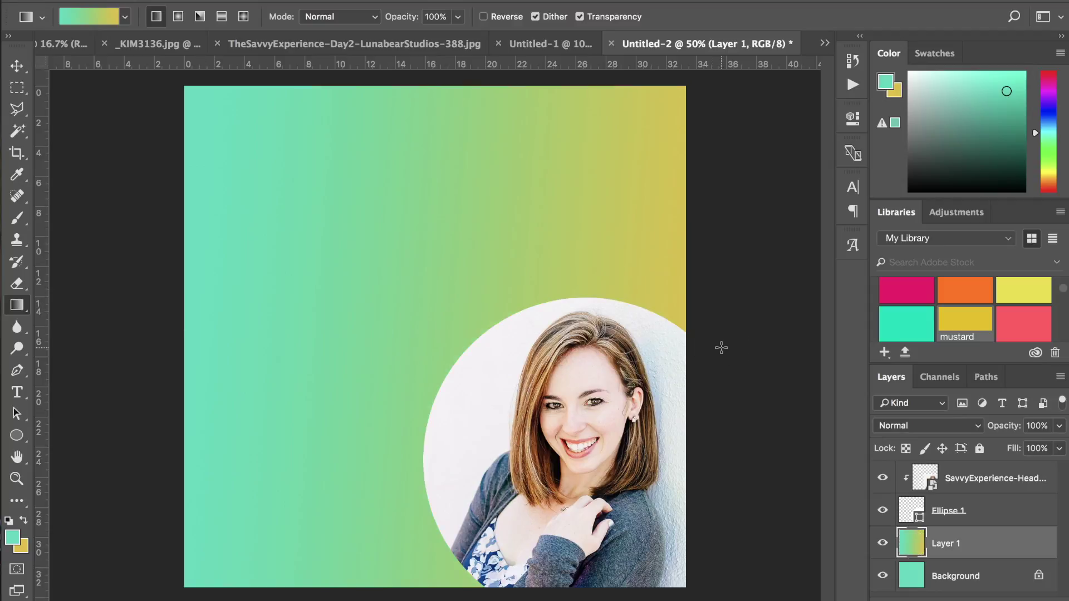
left_click(16, 66)
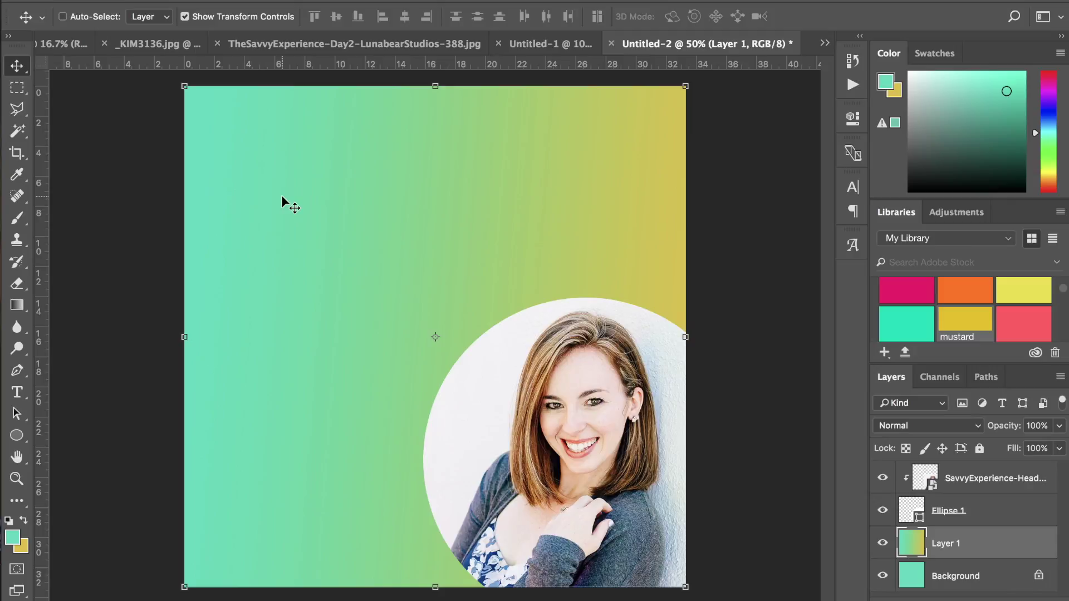
Add the text "I can't leave this one out" near the canvas's upper-left corner in white at 80 pt.
left_click(17, 392)
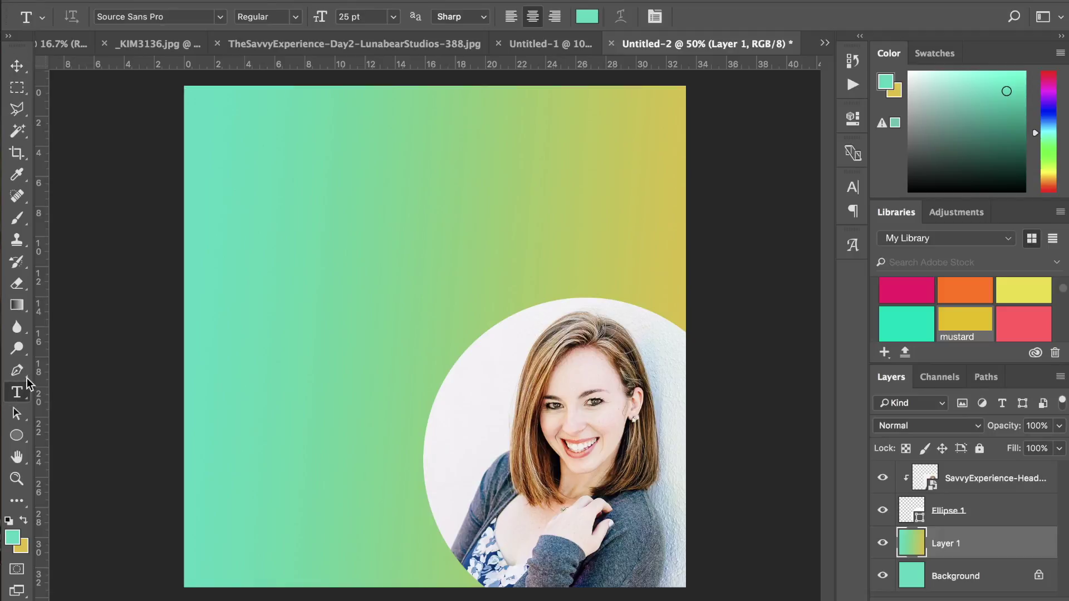
left_click(242, 151)
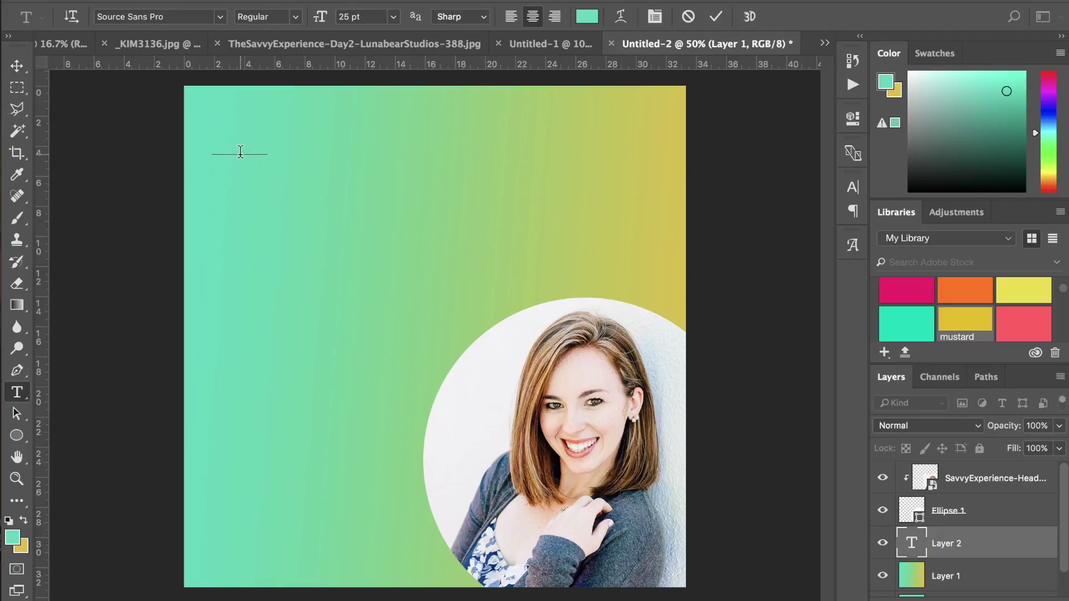
key("ctrl+a")
left_click(9, 522)
left_click(23, 520)
left_click(344, 16)
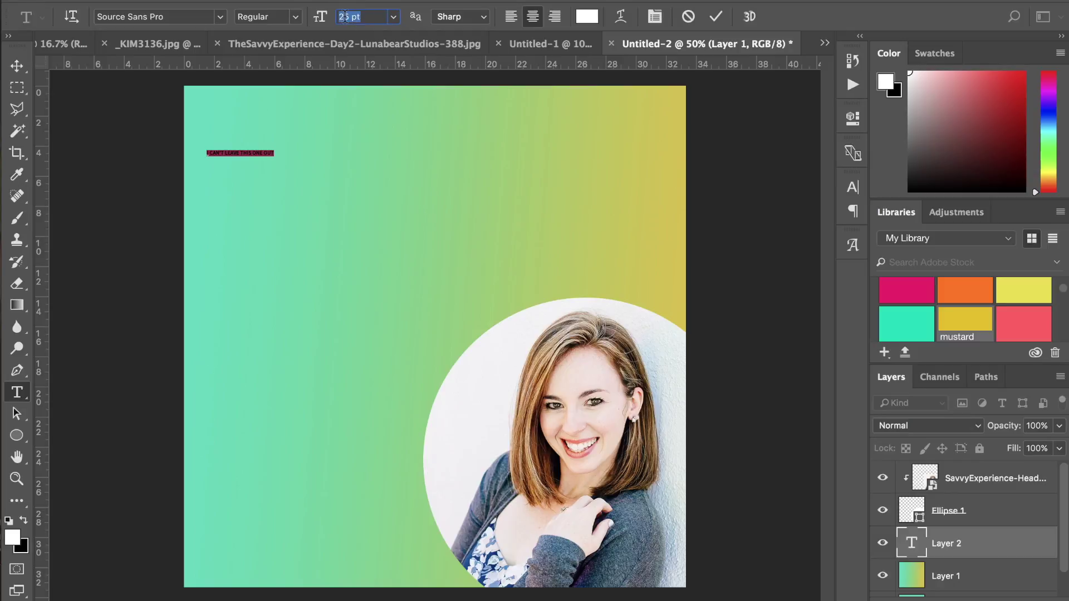
type("80")
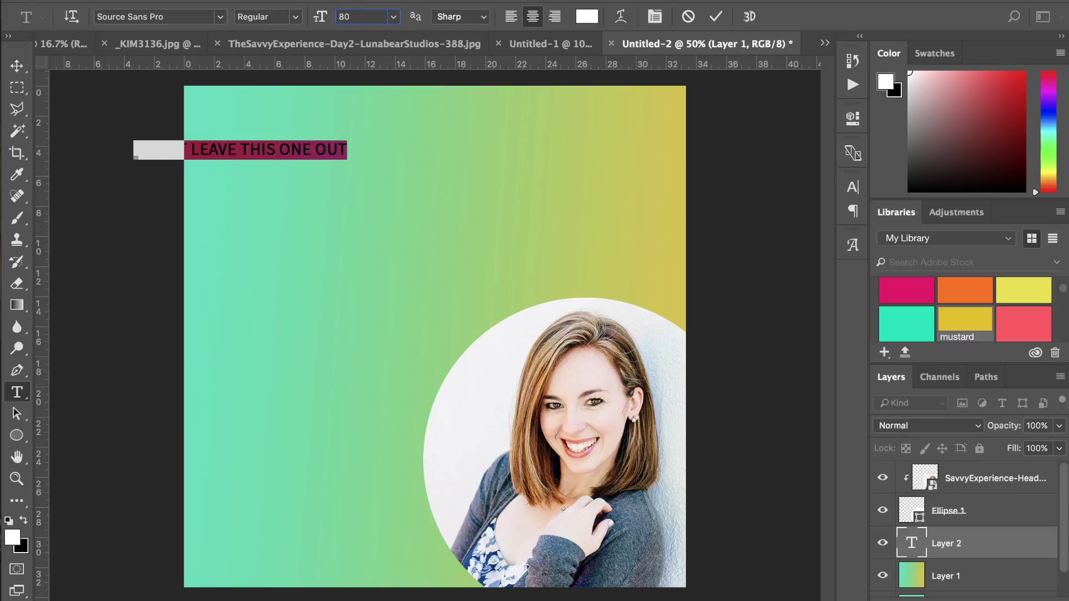
Move the text down and right so it sits just above and left of the circular portrait.
left_click(17, 65)
left_click_drag(296, 148, 394, 293)
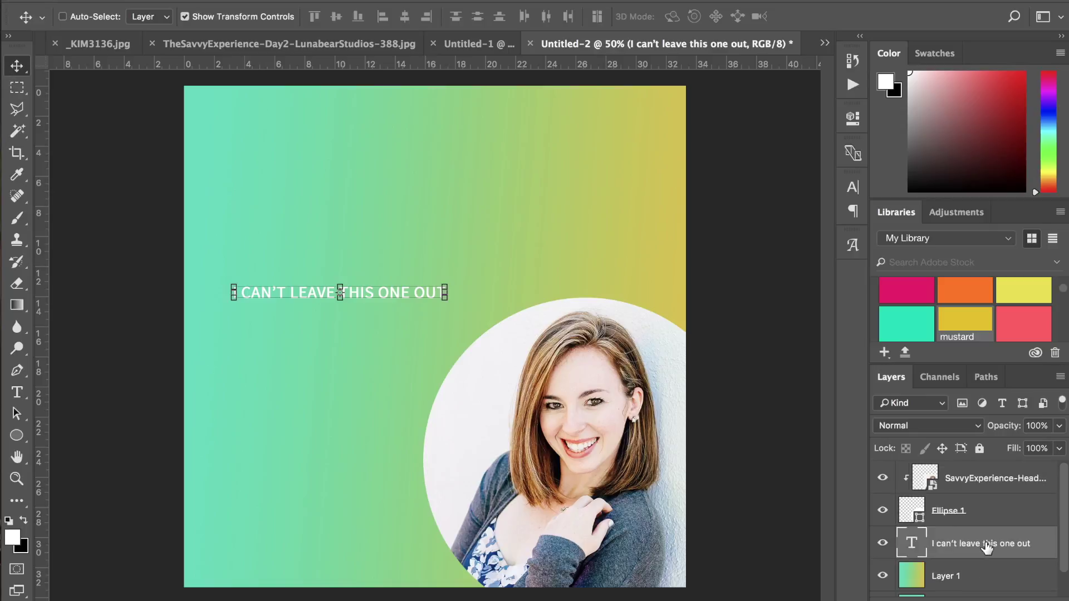
Add a Curves adjustment above the headshot layer and raise the curve's lower part to brighten the image.
left_click(993, 469)
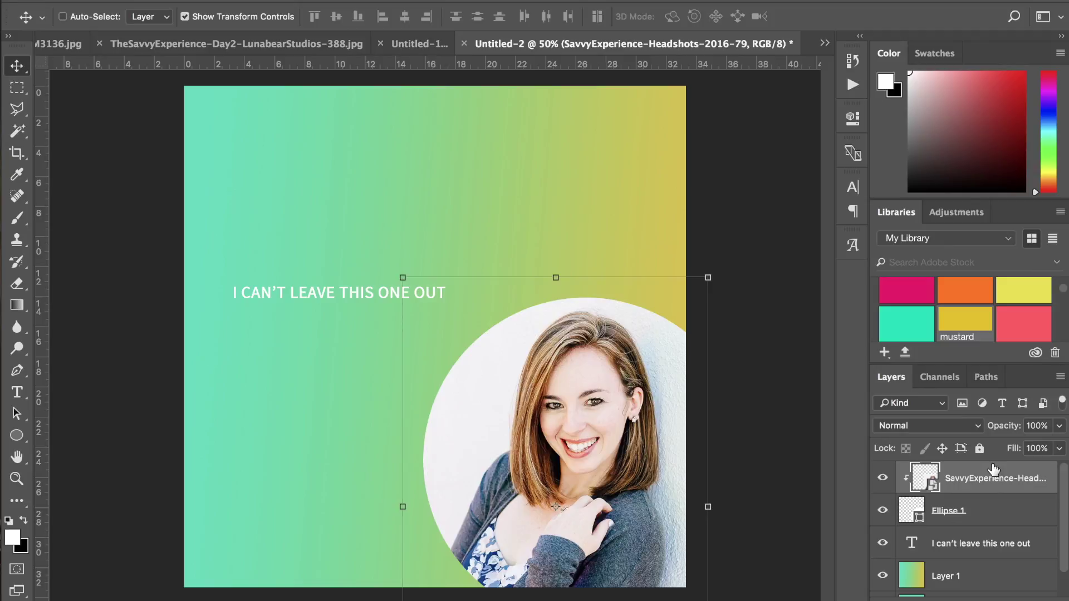
left_click(956, 213)
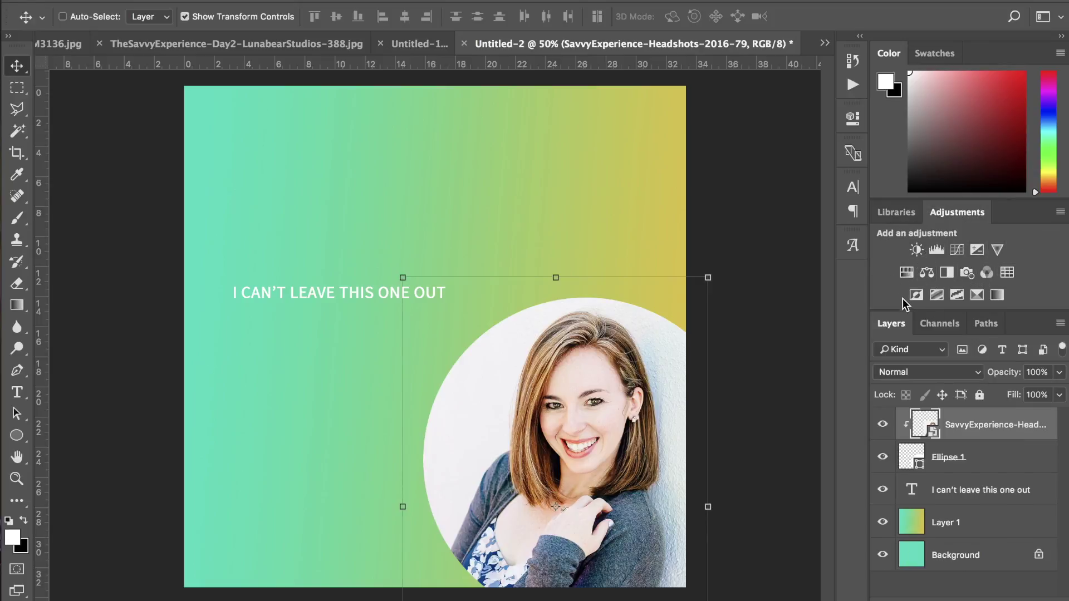
left_click(957, 251)
left_click_drag(686, 319, 675, 306)
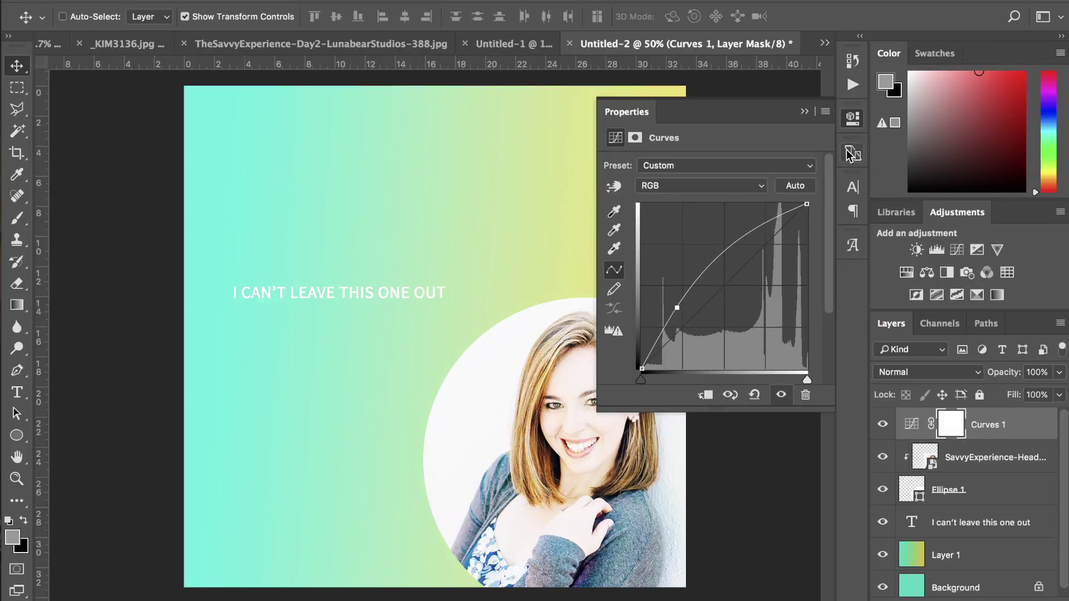
left_click(856, 120)
Clip the Curves adjustment so that it brightens only the headshot.
right_click(979, 427)
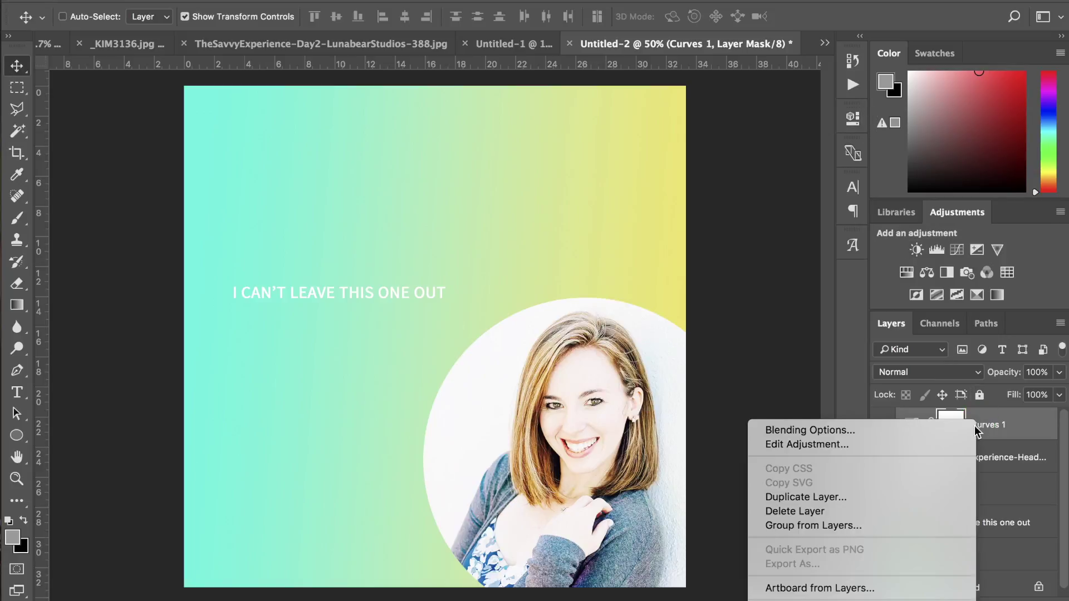
left_click(854, 548)
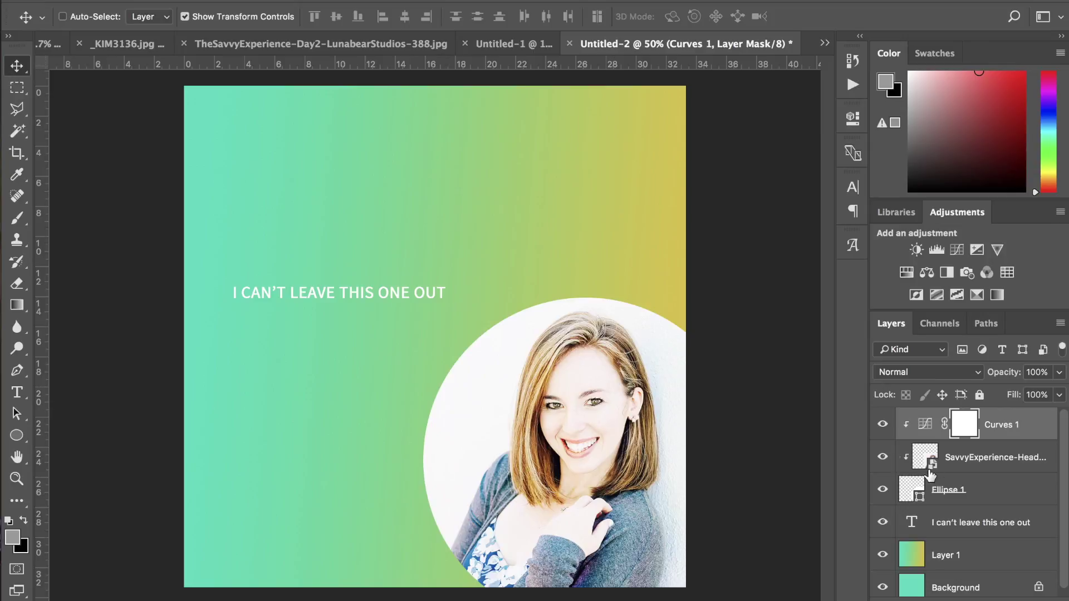
Toggle the Curves adjustment's visibility to compare the headshot before and after, leaving the adjustment hidden.
left_click(886, 426)
left_click(884, 427)
left_click(884, 428)
left_click(883, 430)
left_click(883, 429)
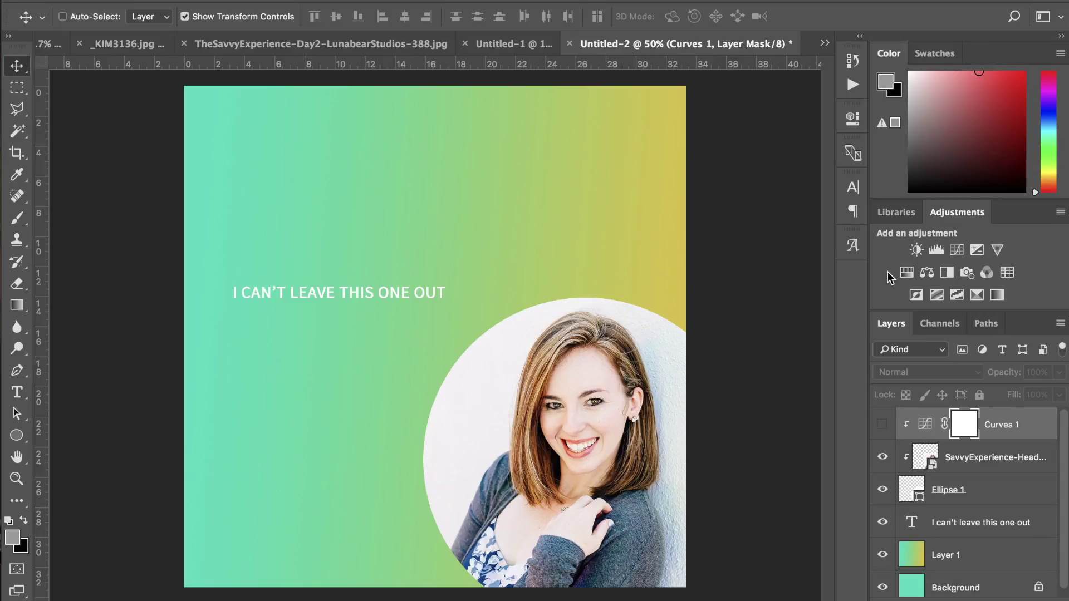
left_click(852, 187)
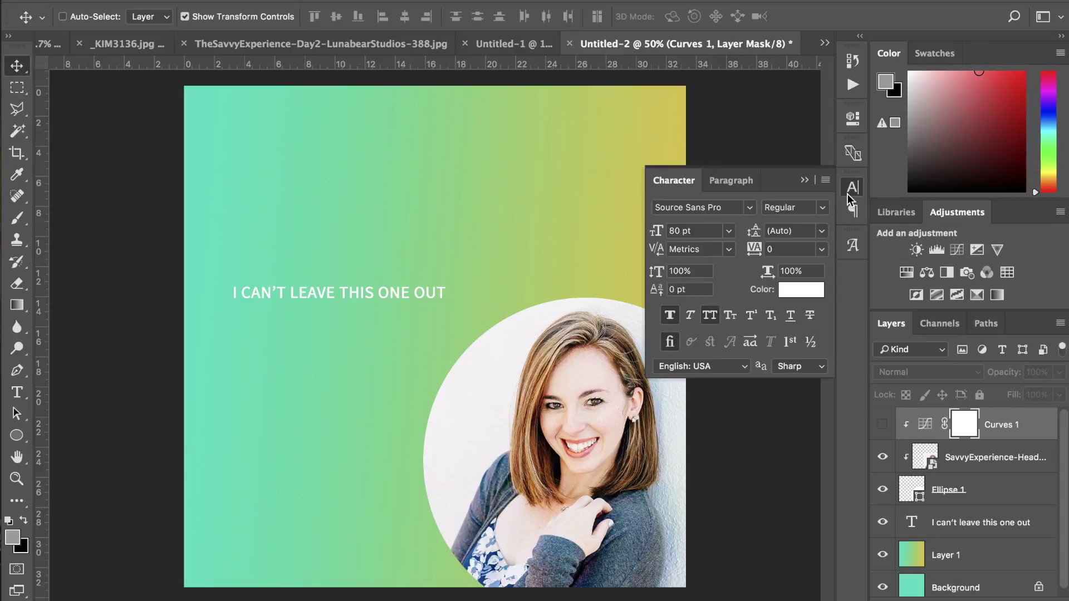
left_click(852, 187)
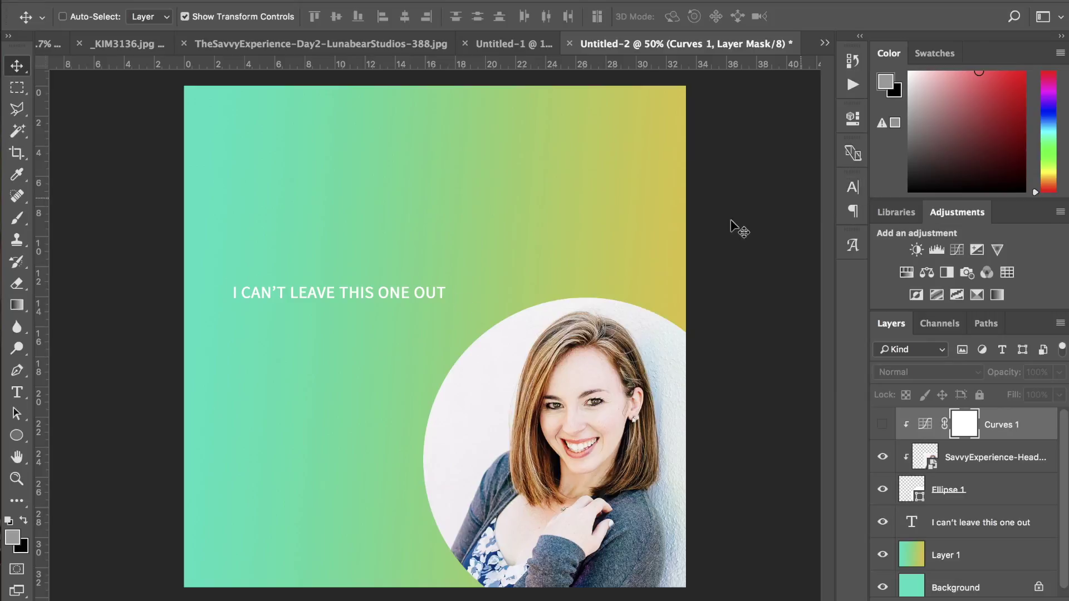